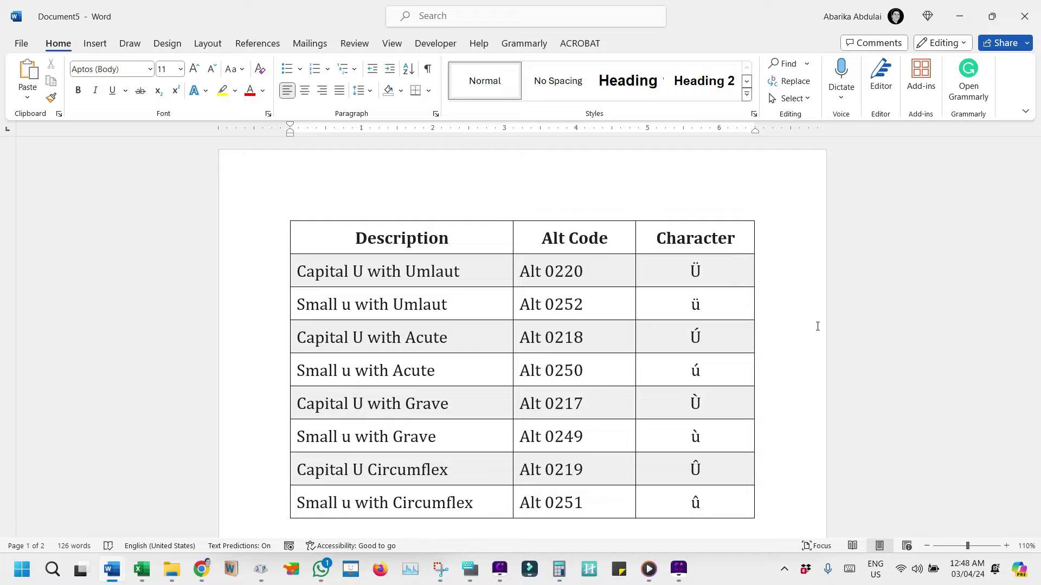
# Step: Select the whole Character column of the alt code table and delete its eight accented characters
pyautogui.moveTo(694, 273)
pyautogui.mouseDown()
pyautogui.moveTo(705, 310)
pyautogui.moveTo(709, 502)
pyautogui.mouseUp()
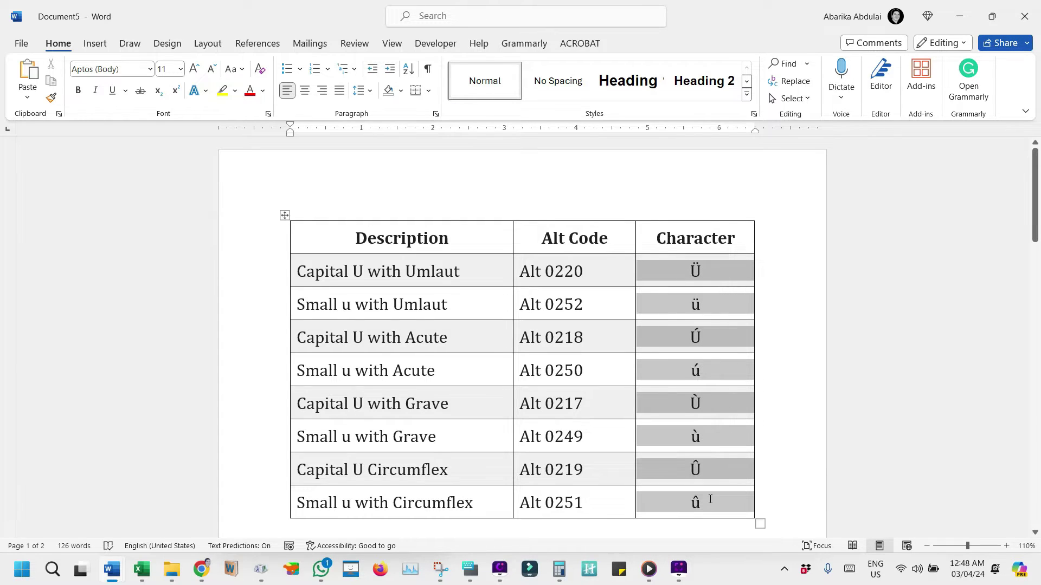
pyautogui.press('Delete')
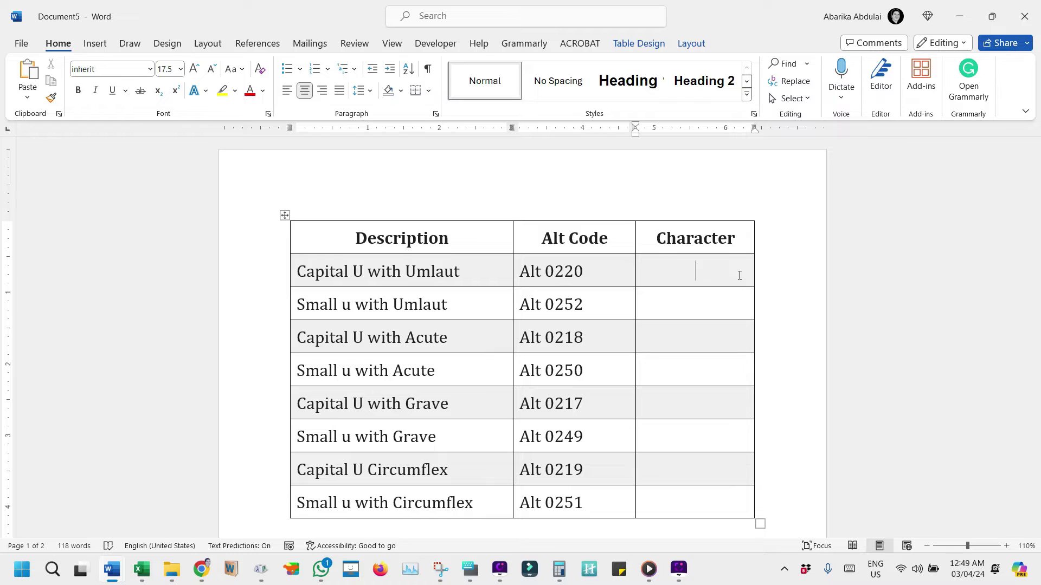
# Step: Enter Ü with Alt 0220 in the Capital U with Umlaut cell and move down to the Small u row
pyautogui.press('alt')
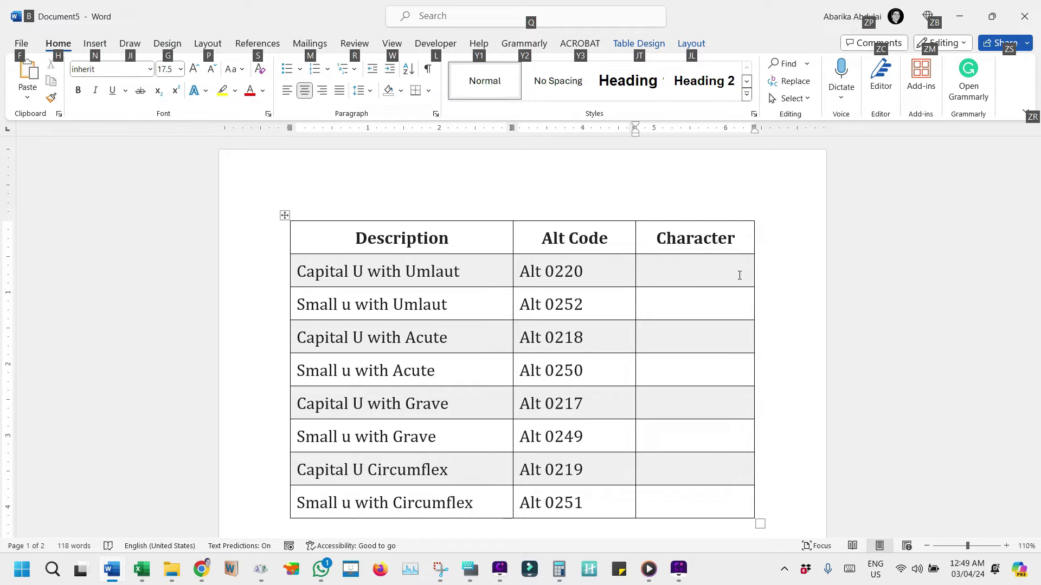
pyautogui.press('alt')
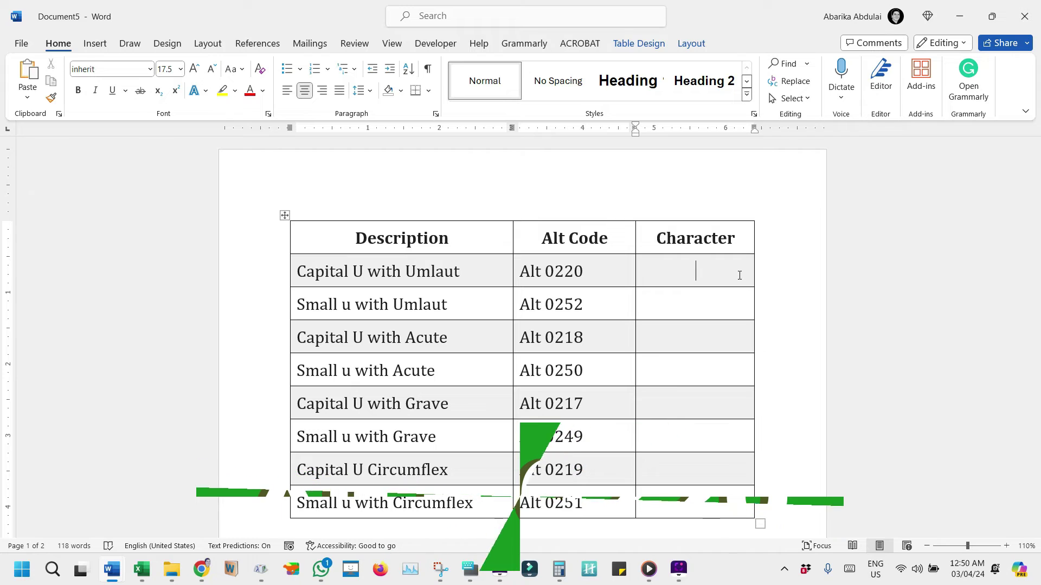
pyautogui.write('Ü')
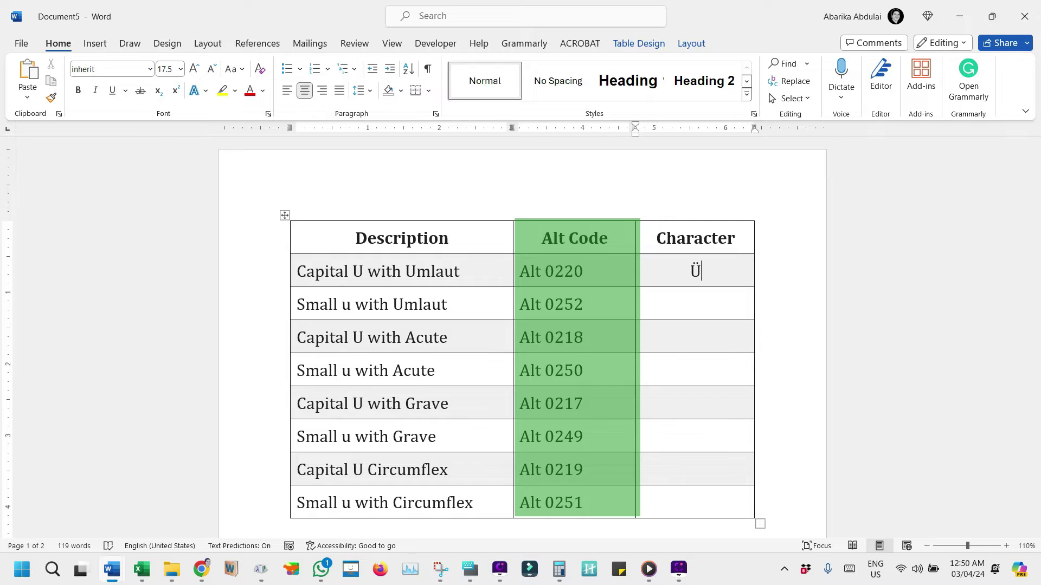
pyautogui.press('Down')
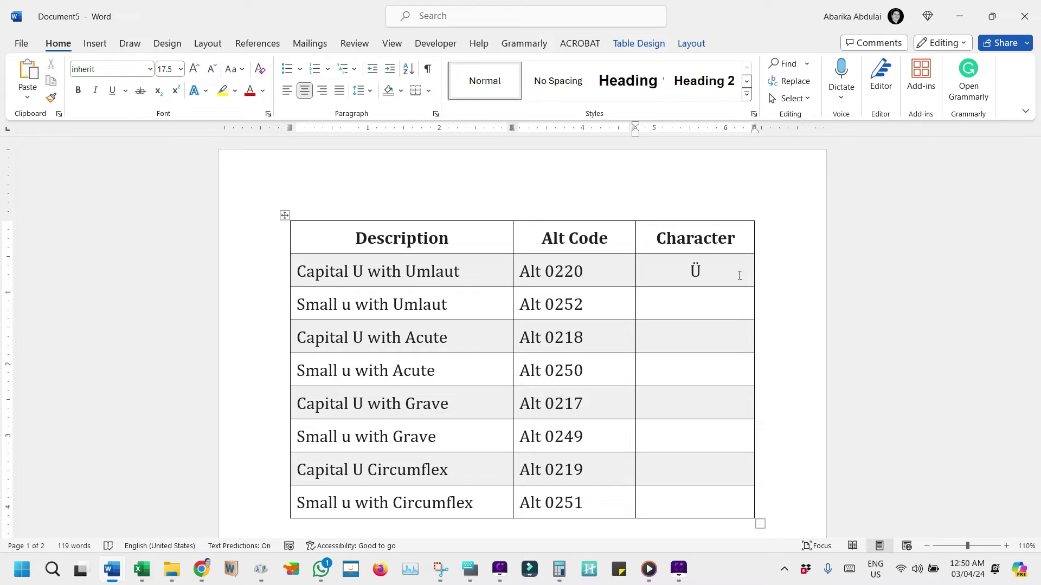
pyautogui.write('ü')
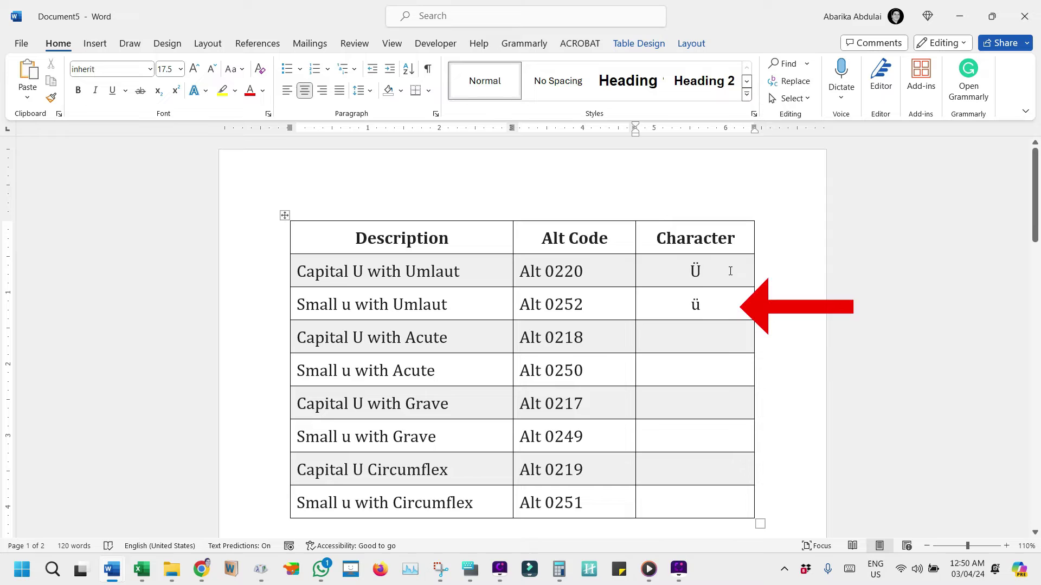
# Step: Fill the remaining cells with ü, Ú, ú, Ù, ù, Û, û using Alt 0252, 0218, 0250, 0217, 0249, 0219, 0251
pyautogui.click(718, 335)
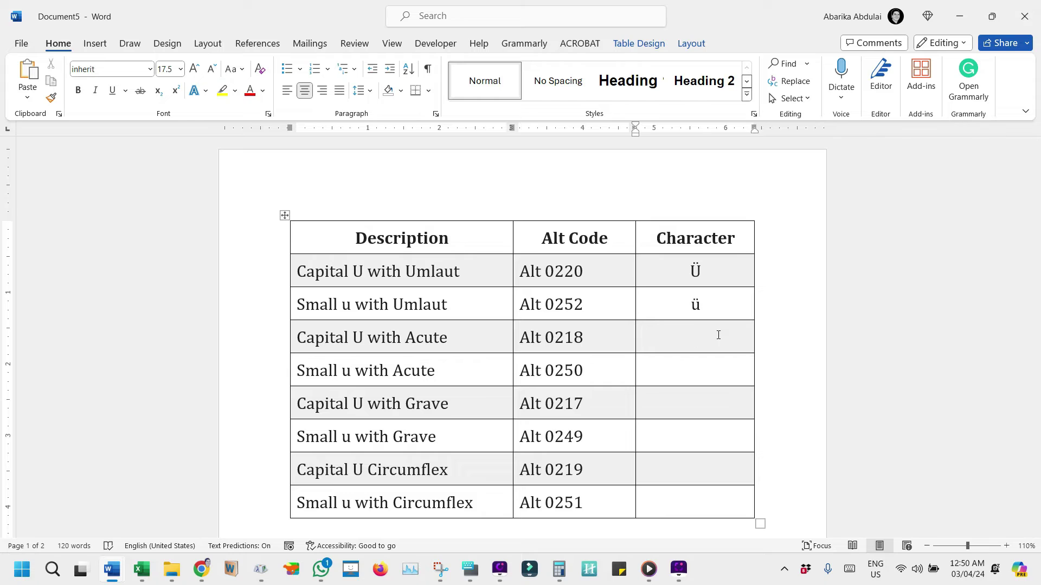
pyautogui.write('Ú')
pyautogui.click(709, 367)
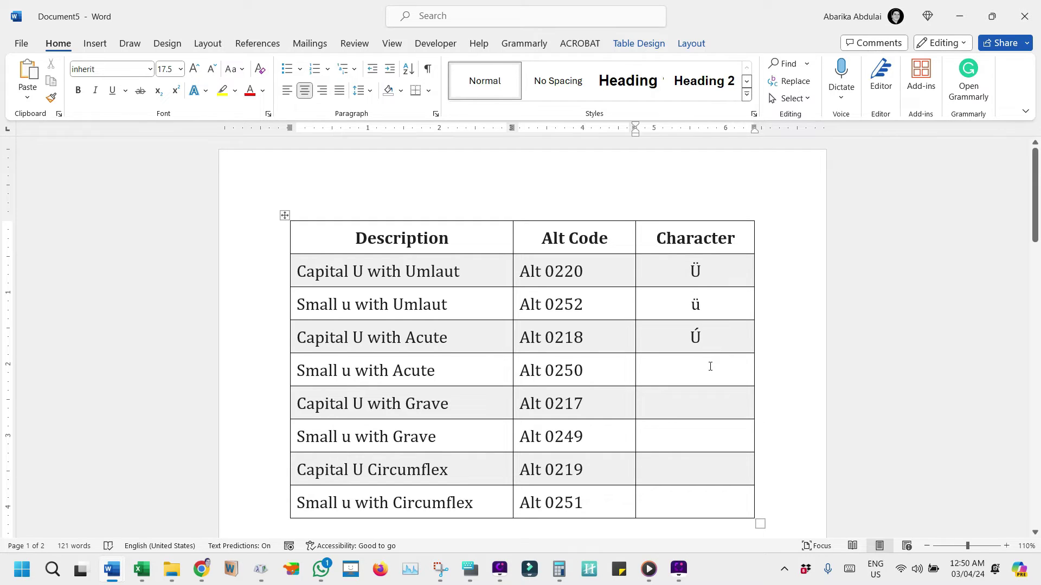
pyautogui.write('ú')
pyautogui.click(704, 407)
pyautogui.write('Ù')
pyautogui.click(698, 433)
pyautogui.write('ù')
pyautogui.click(706, 469)
pyautogui.write('Û')
pyautogui.click(711, 499)
pyautogui.write('û')
pyautogui.scroll(-3, 763, 317)
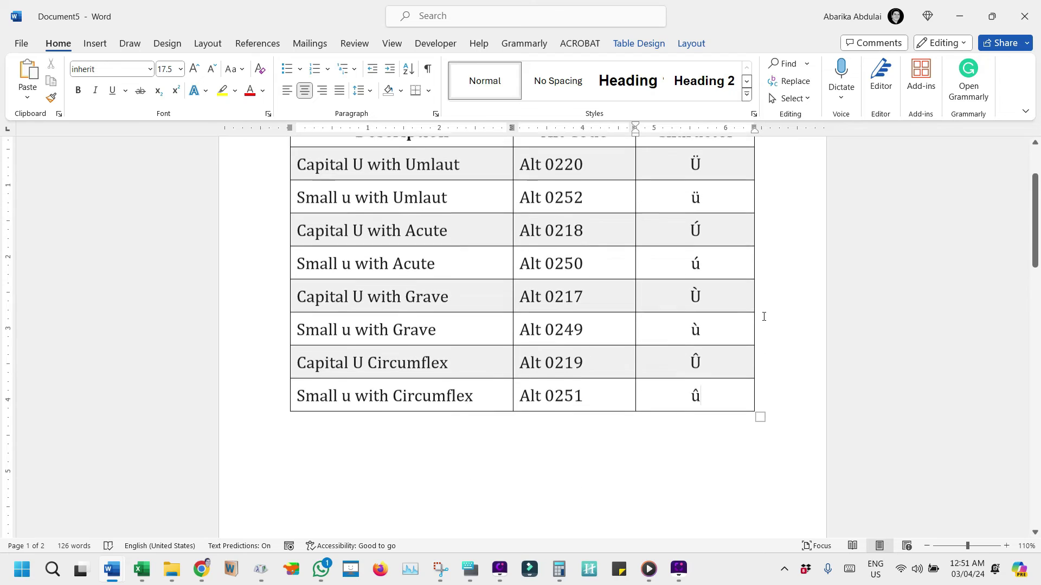
pyautogui.scroll(-2, 764, 317)
pyautogui.scroll(-2, 763, 316)
pyautogui.scroll(-1, 764, 316)
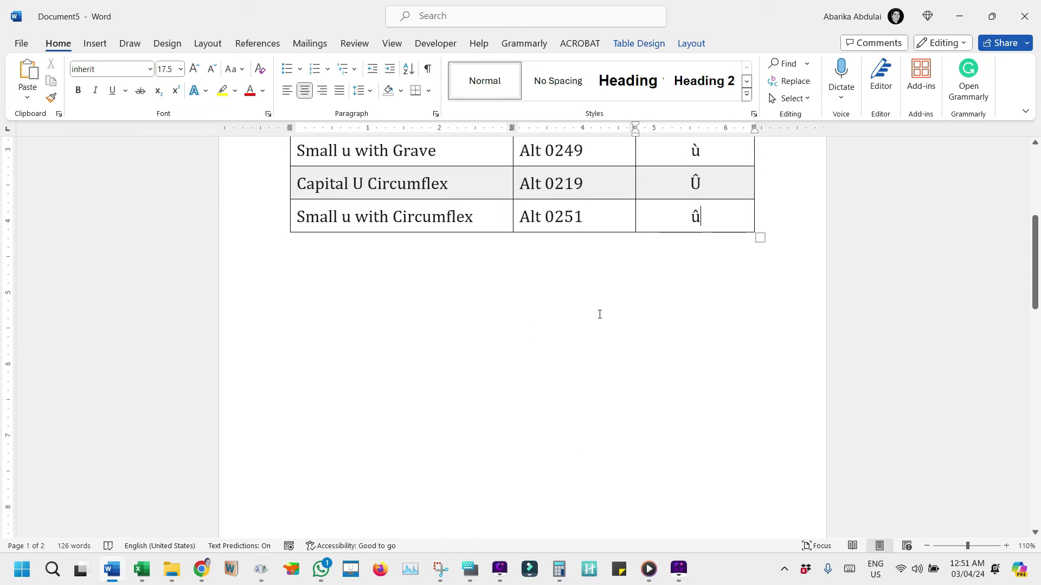
pyautogui.scroll(-1, 600, 314)
# Step: Add a page break after the table with Ctrl+Enter and bring up the More Symbols dialog from Insert > Symbol
pyautogui.hotkey('ctrl', 'Return')
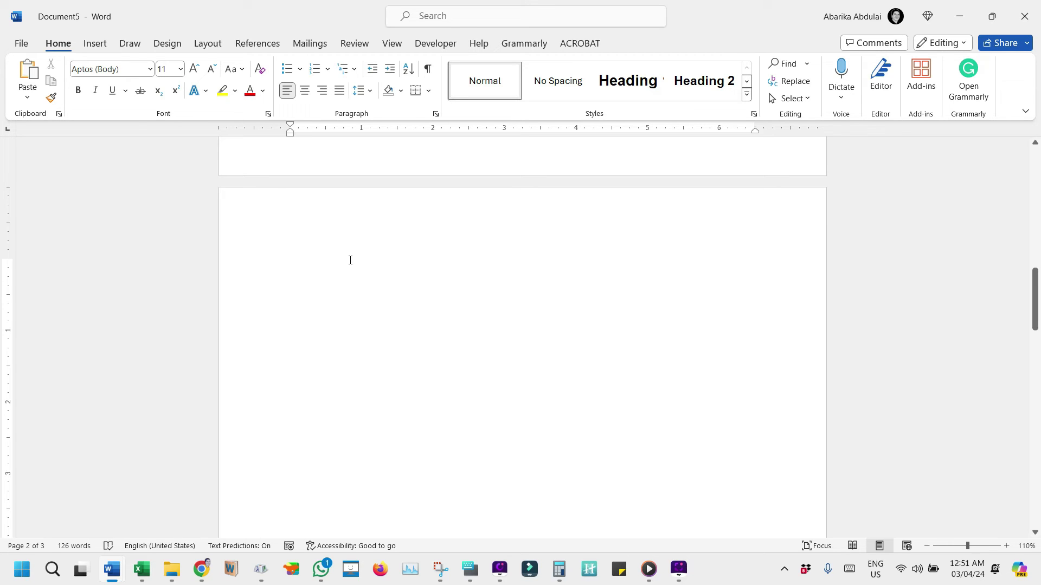
pyautogui.click(95, 45)
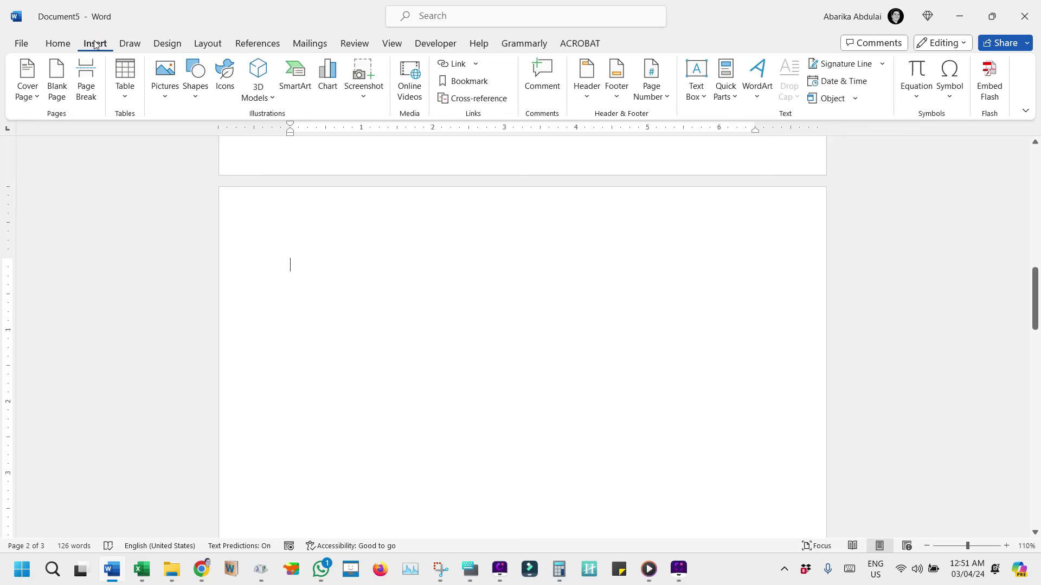
pyautogui.click(951, 103)
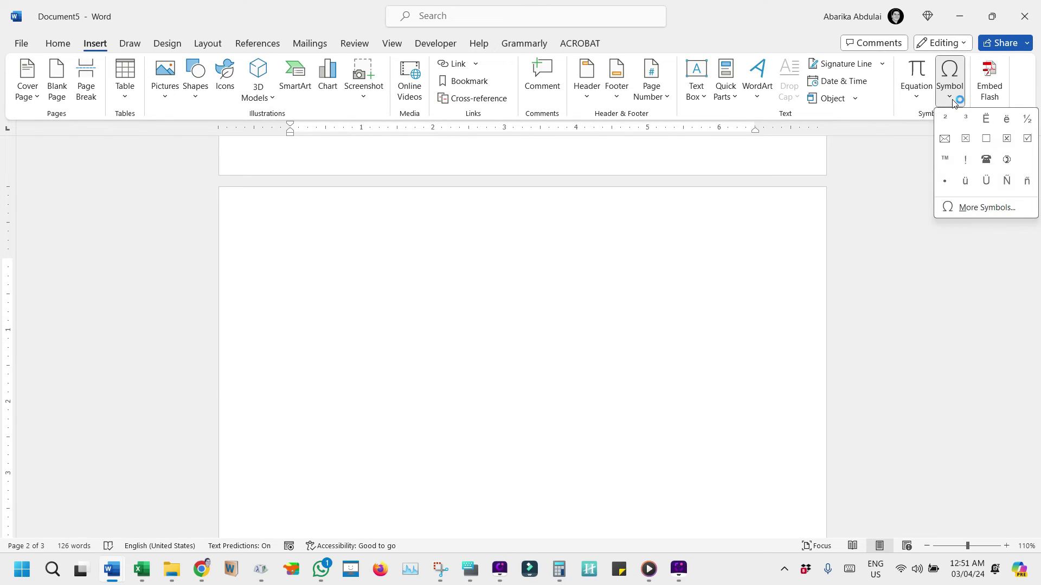
pyautogui.click(958, 207)
# Step: Scroll the Symbol dialog to Latin Capital Letter U With Diaeresis (Ü) and insert it on the new page
pyautogui.moveTo(458, 118); pyautogui.dragTo(375, 136)
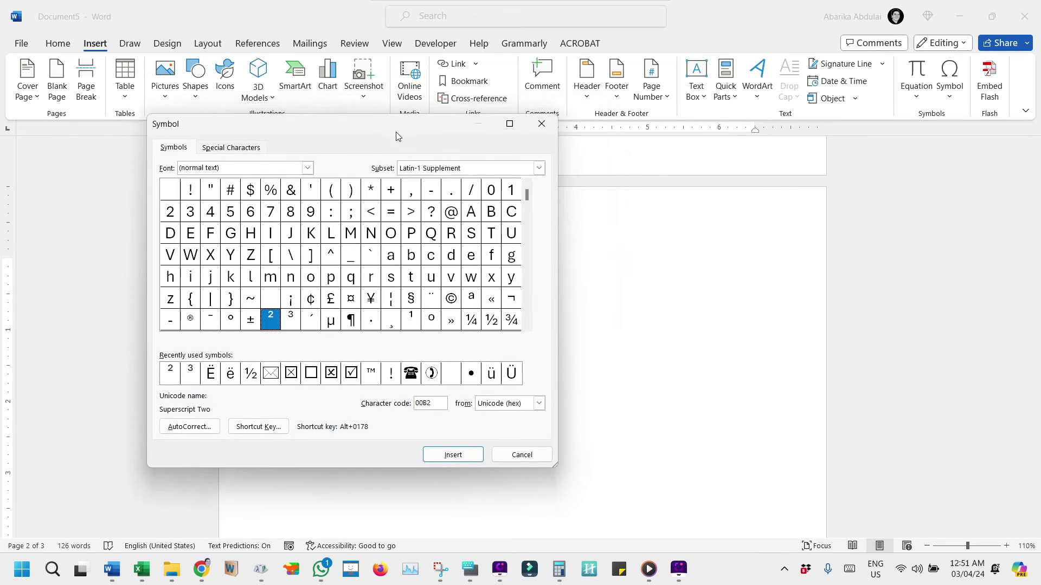
pyautogui.click(487, 335)
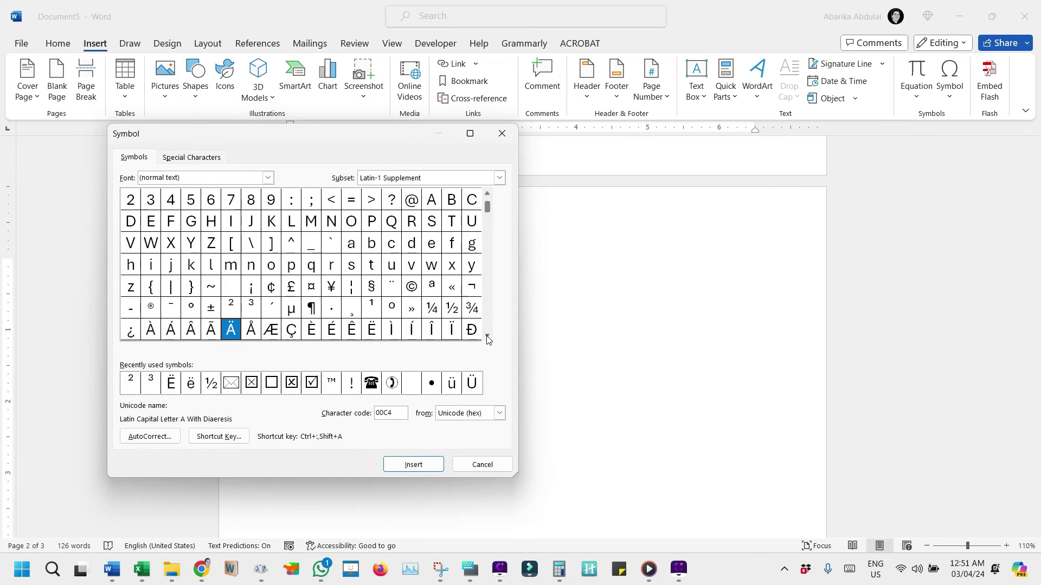
pyautogui.click(487, 336)
pyautogui.click(488, 336)
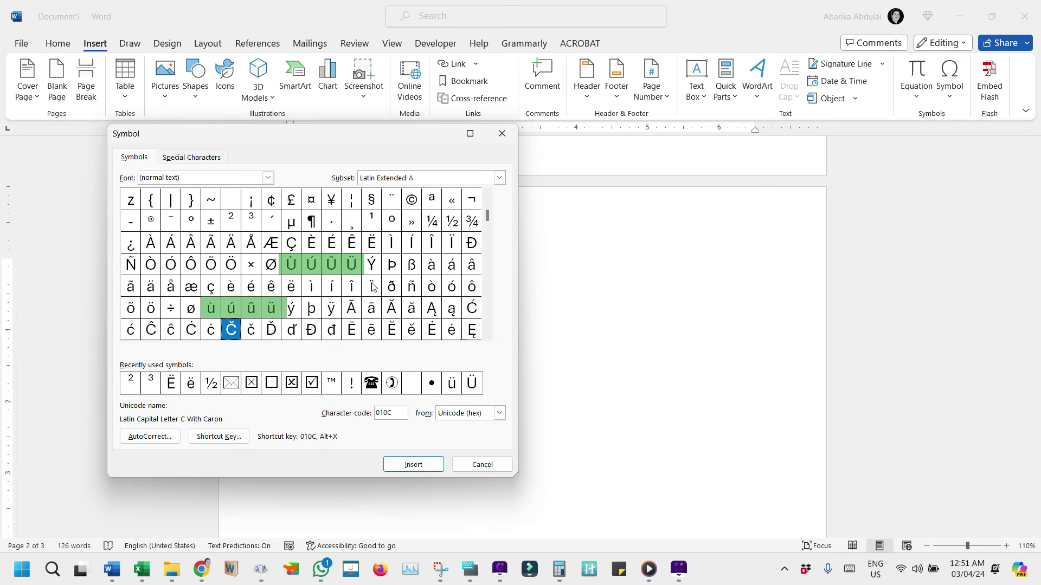
pyautogui.click(351, 267)
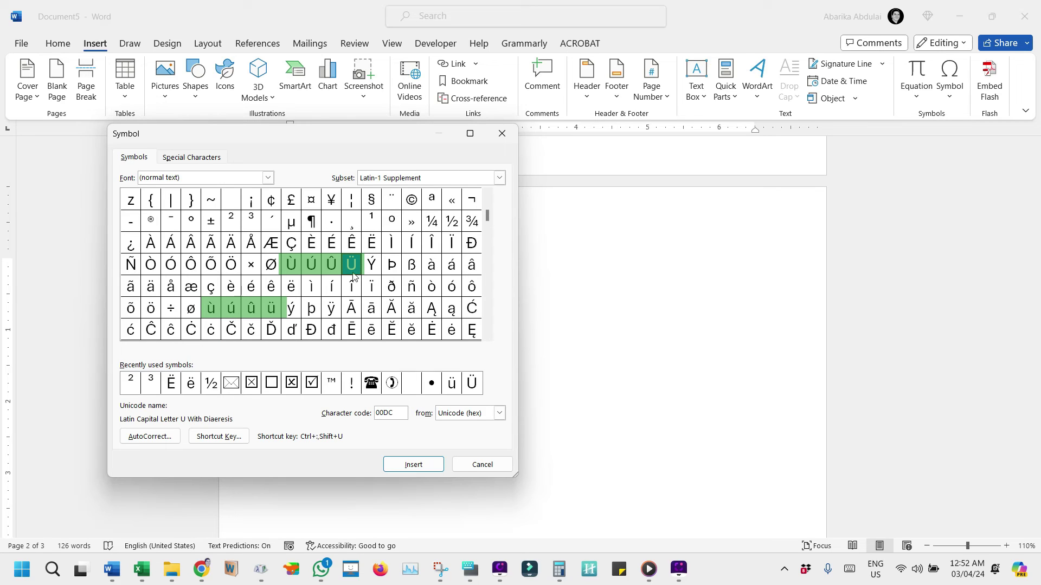
pyautogui.click(420, 466)
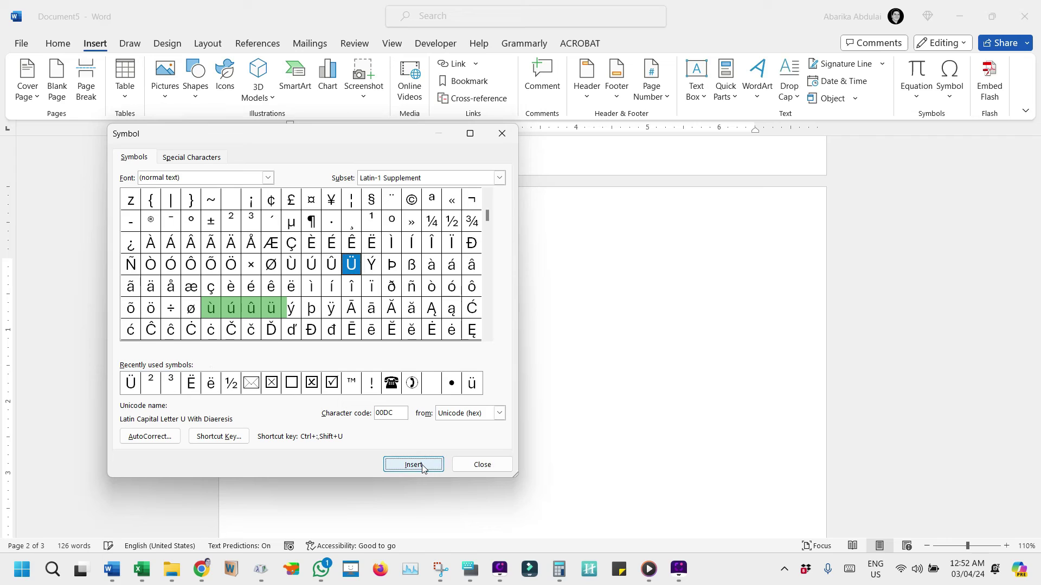
pyautogui.click(482, 465)
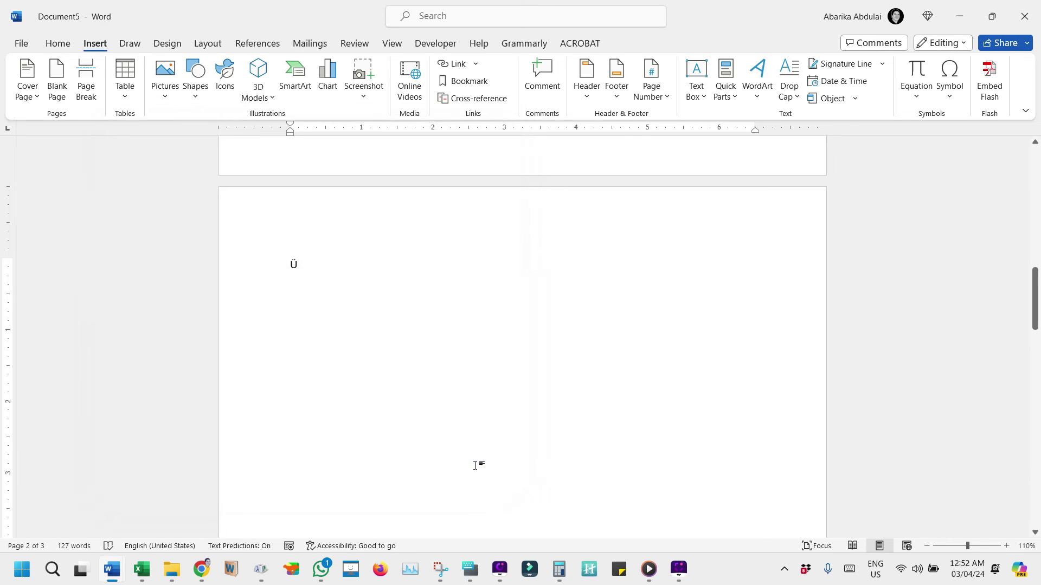